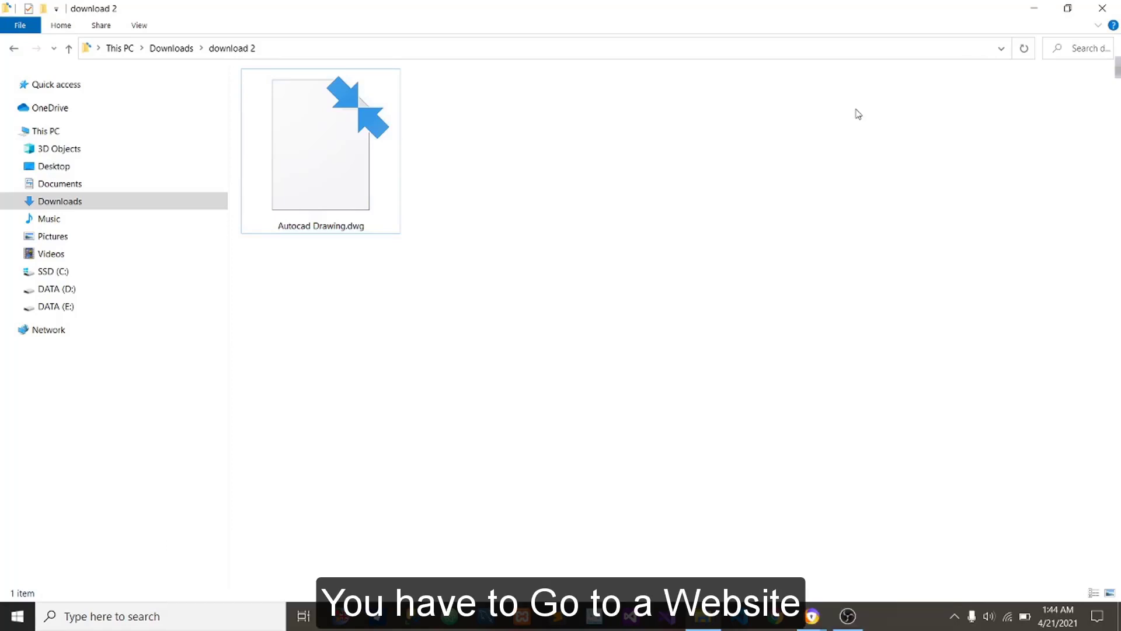
- Search Google for 'cloud convert' in a new Chrome tab and open the CloudConvert website
click(1033, 8)
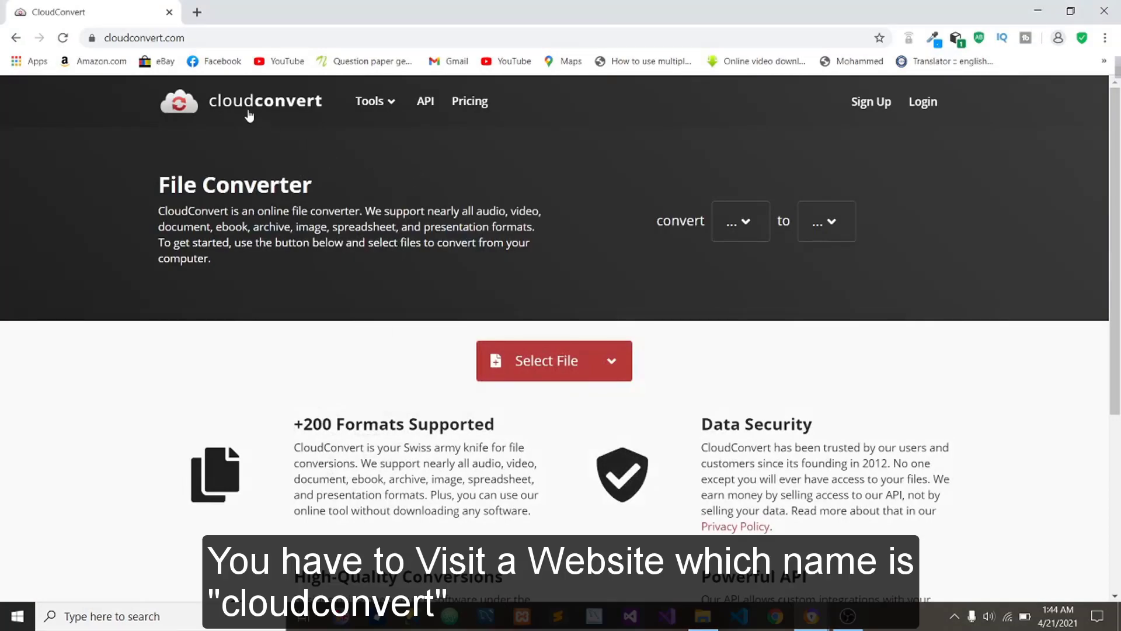
click(196, 12)
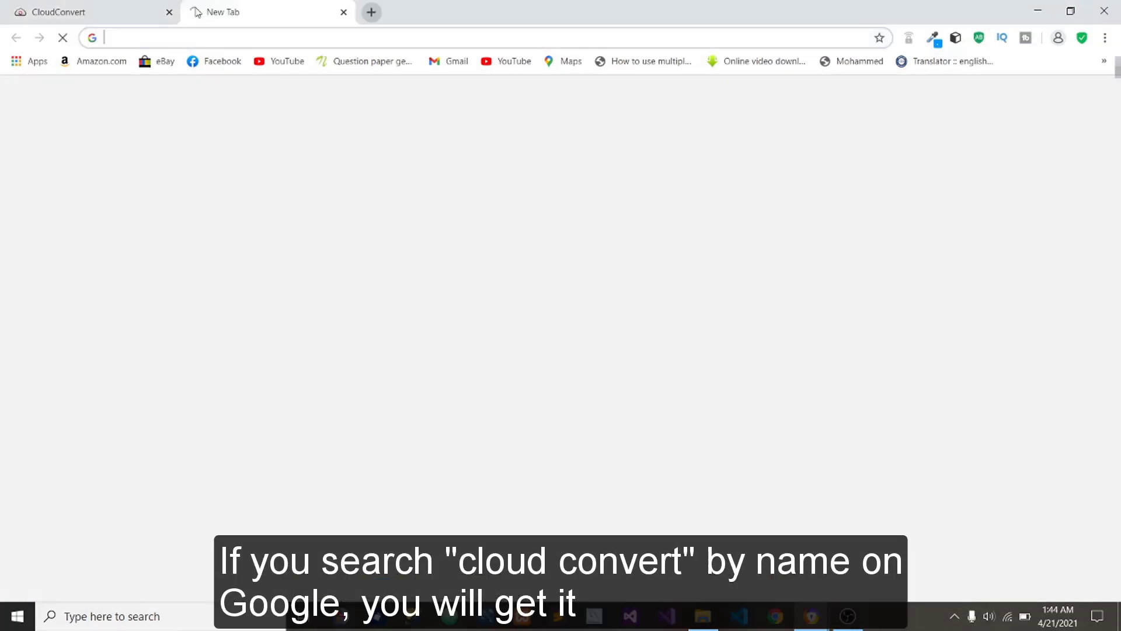
text(clod)
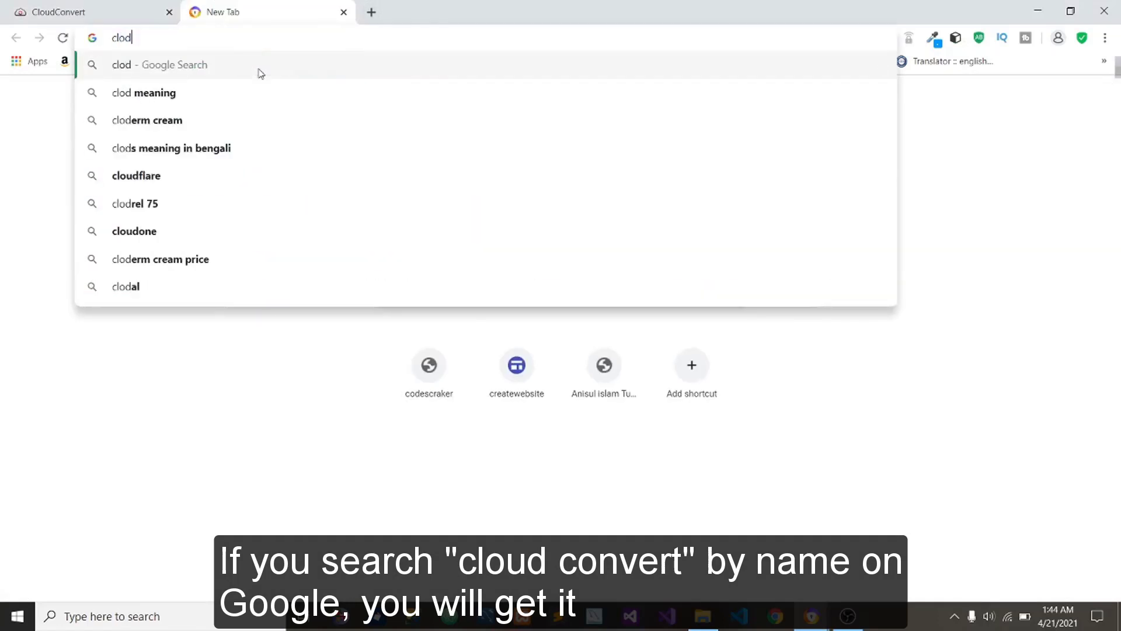
key(BackSpace)
text(ud con)
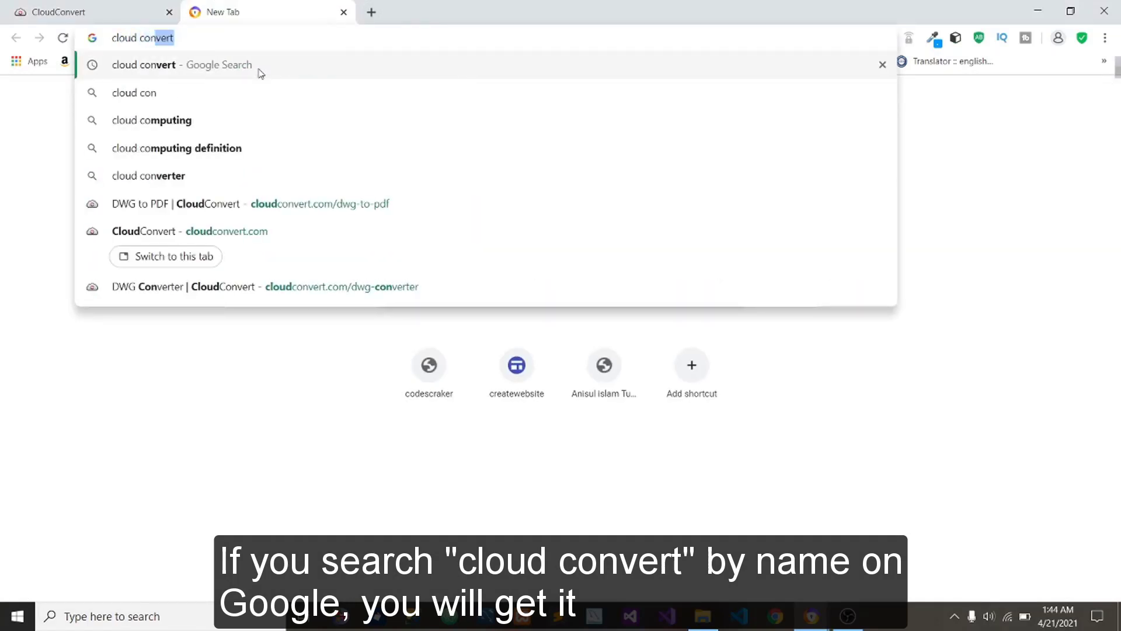
text(vert)
click(260, 69)
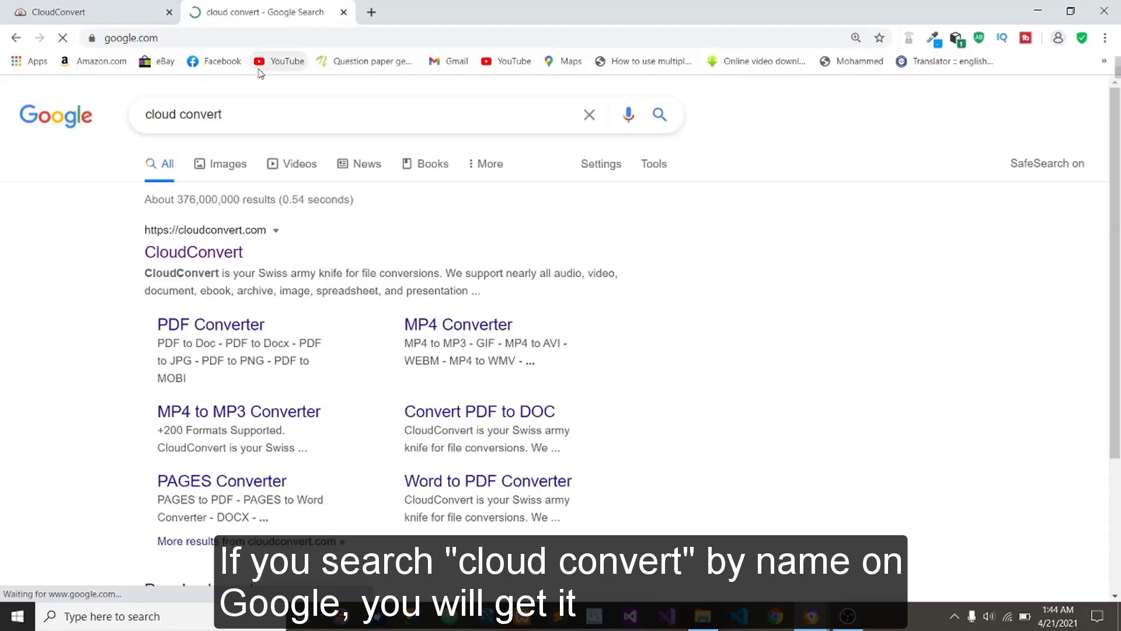
click(199, 256)
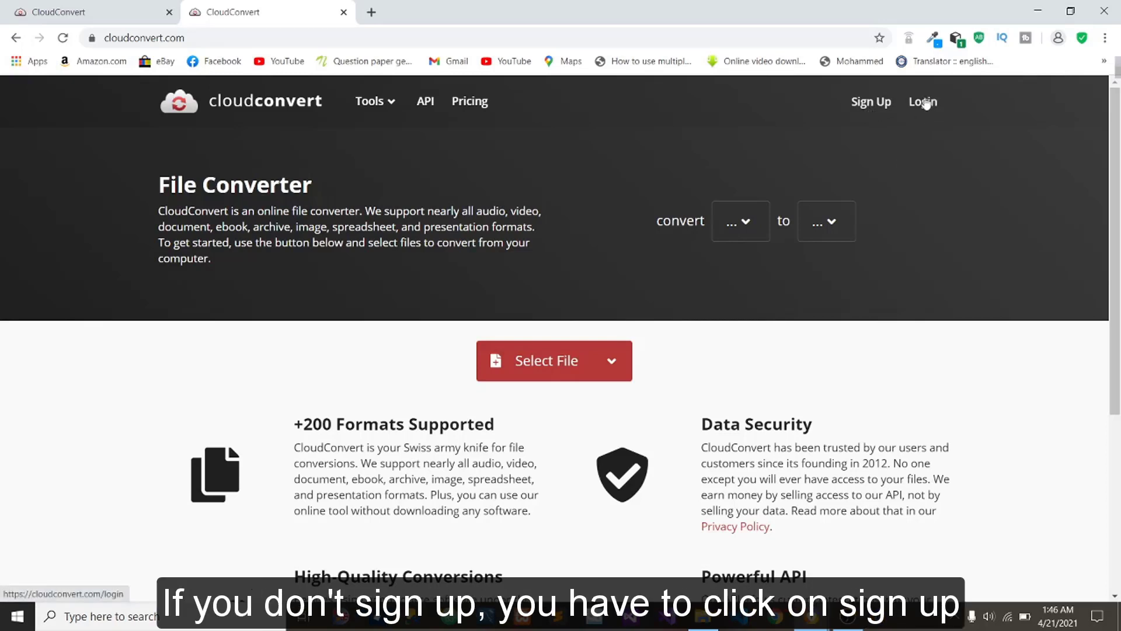
- Log in to CloudConvert using the Google account option on the login form
click(868, 102)
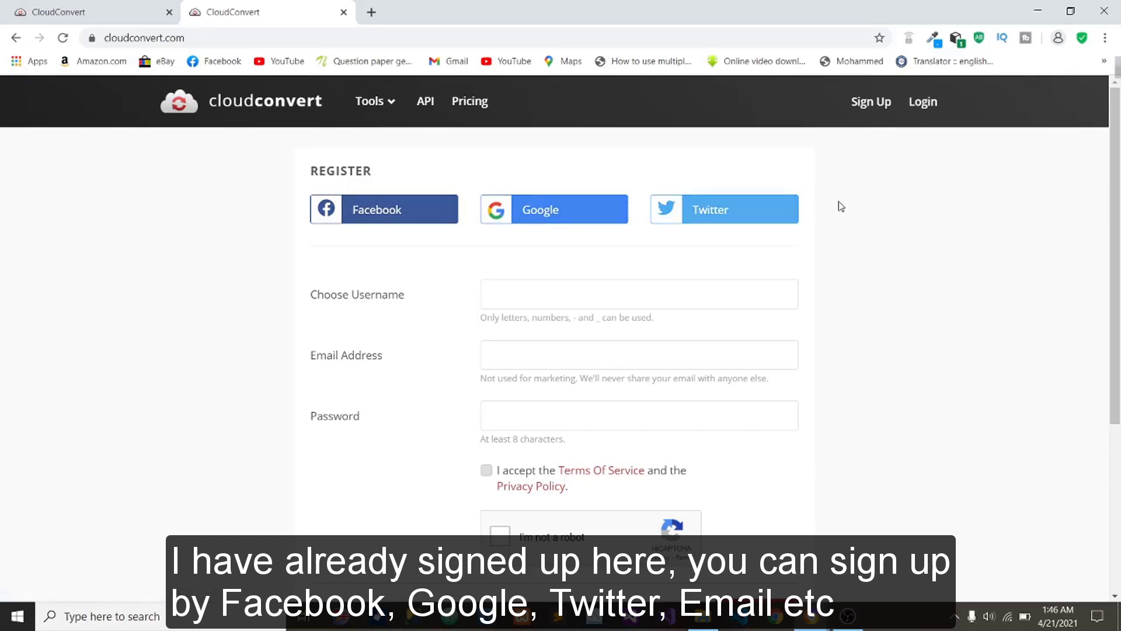
click(927, 107)
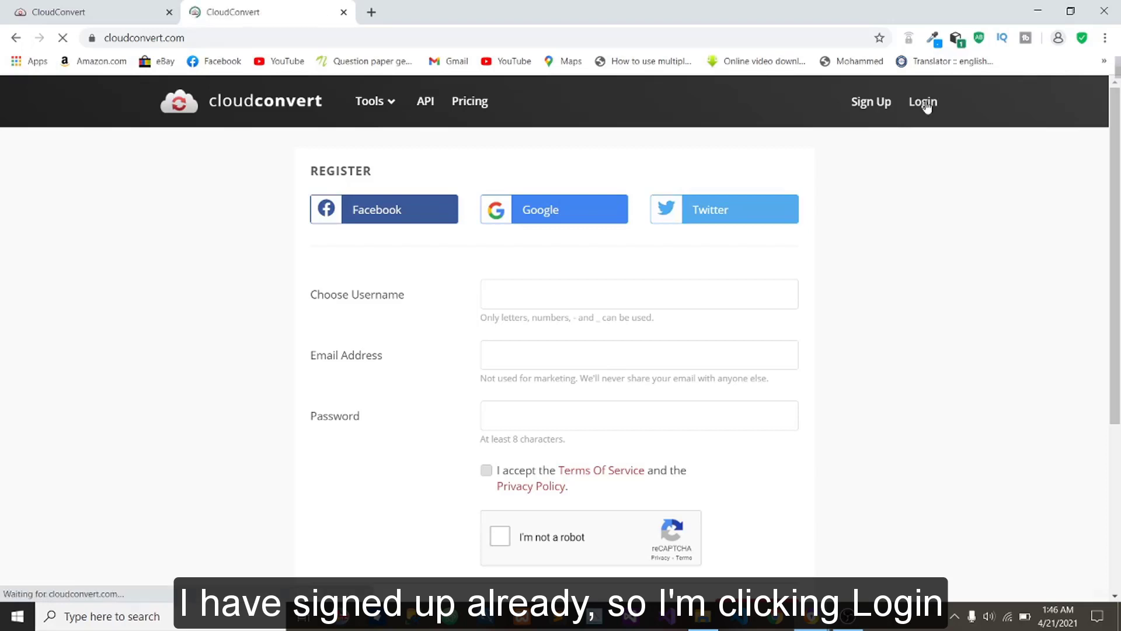
click(561, 211)
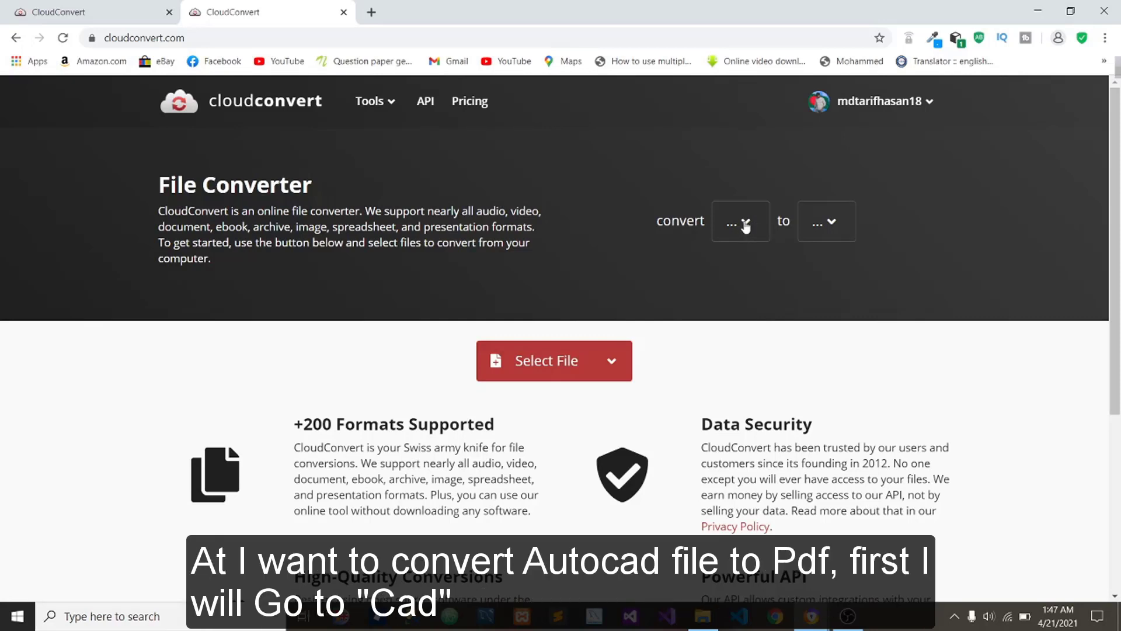
- Pick DWG under Cad as the source format and PDF under Document as the target
click(745, 225)
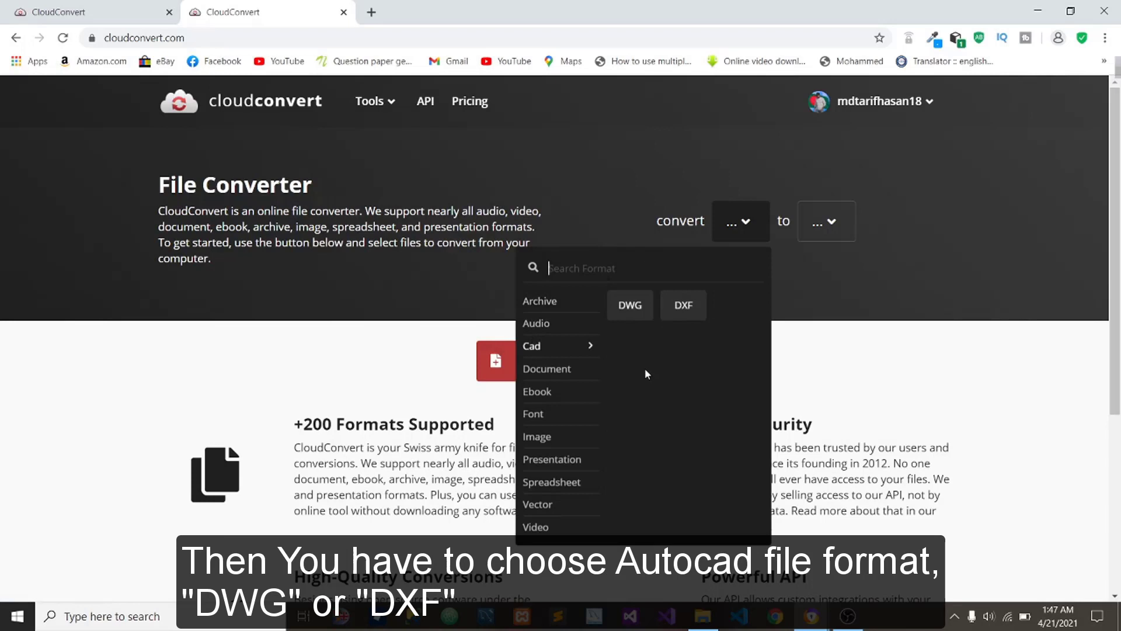
click(637, 316)
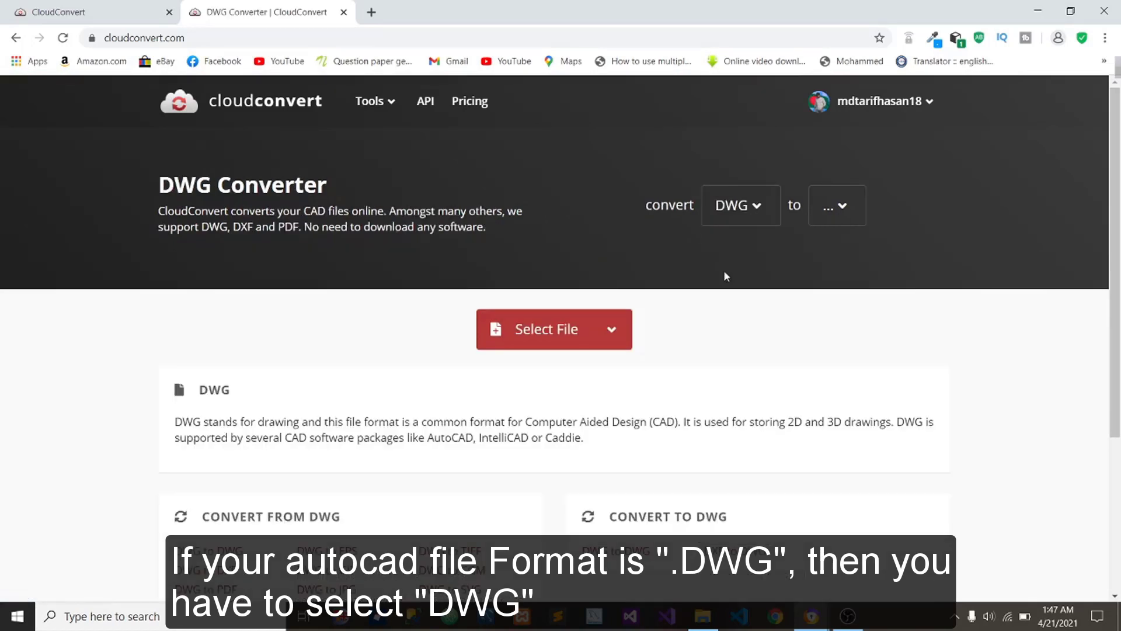
click(842, 209)
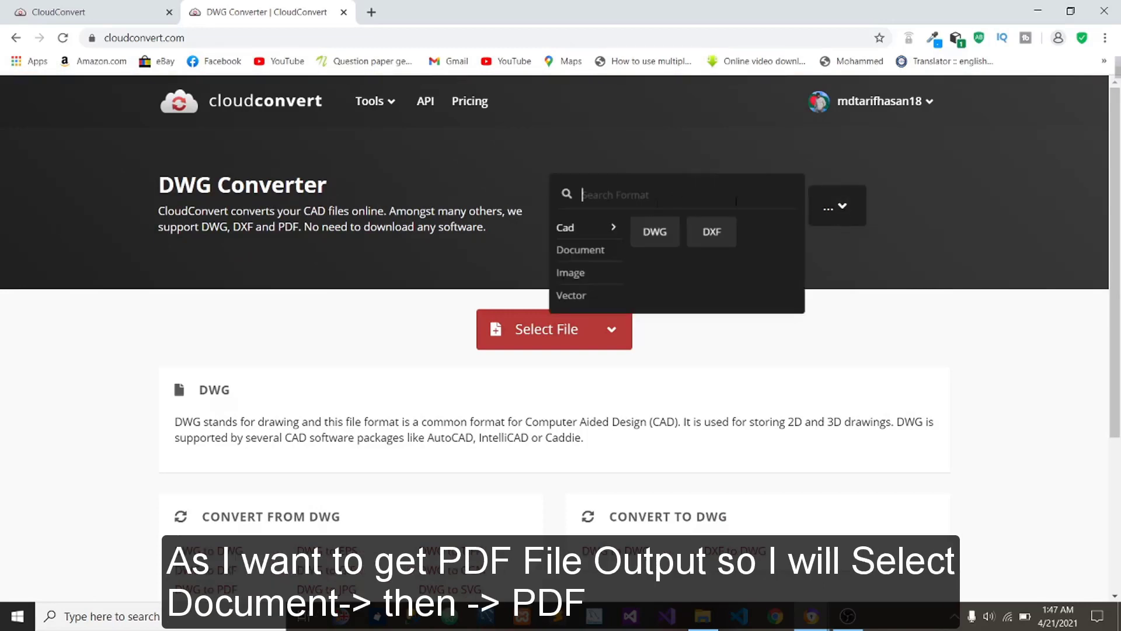
mouse_move(580, 250)
click(655, 232)
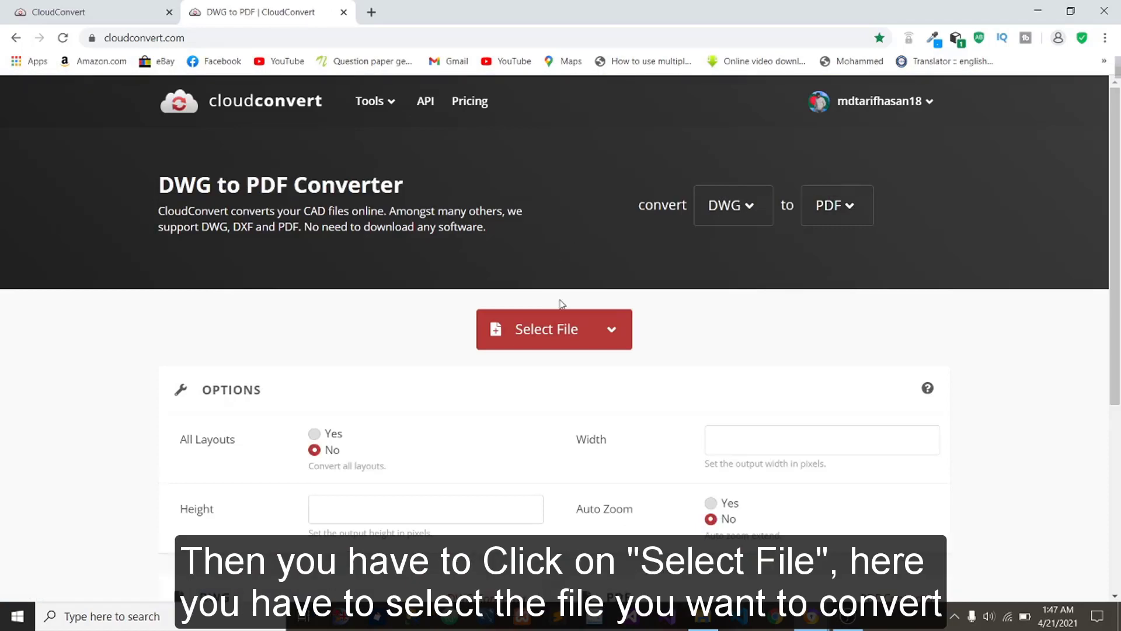
- Upload Autocad Drawing.dwg from the Downloads > download 2 folder
click(584, 338)
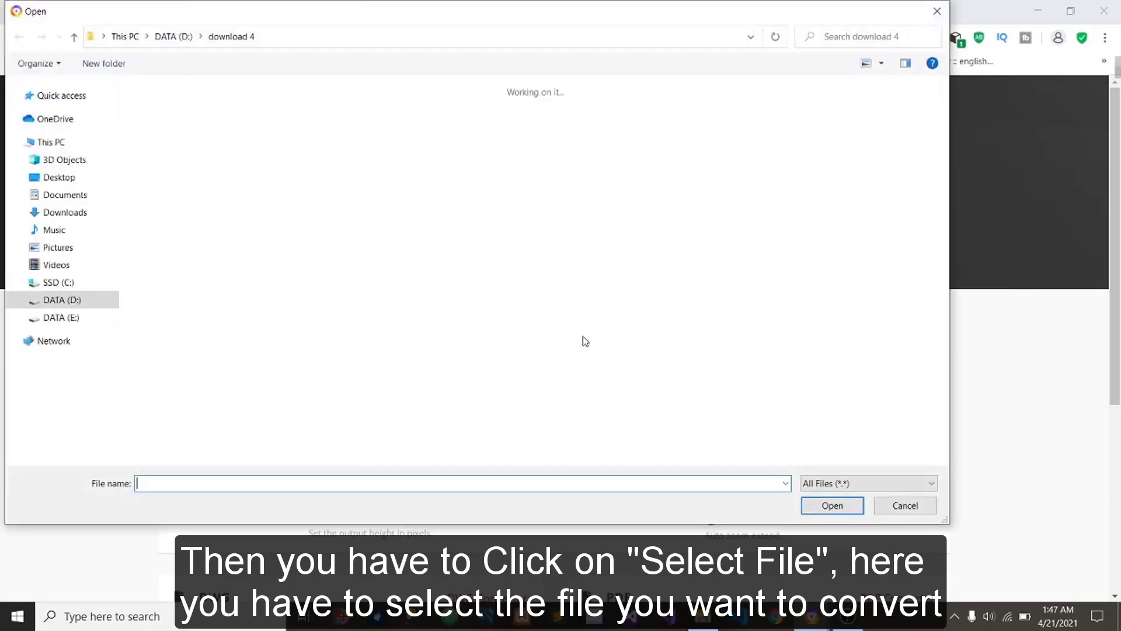
click(85, 214)
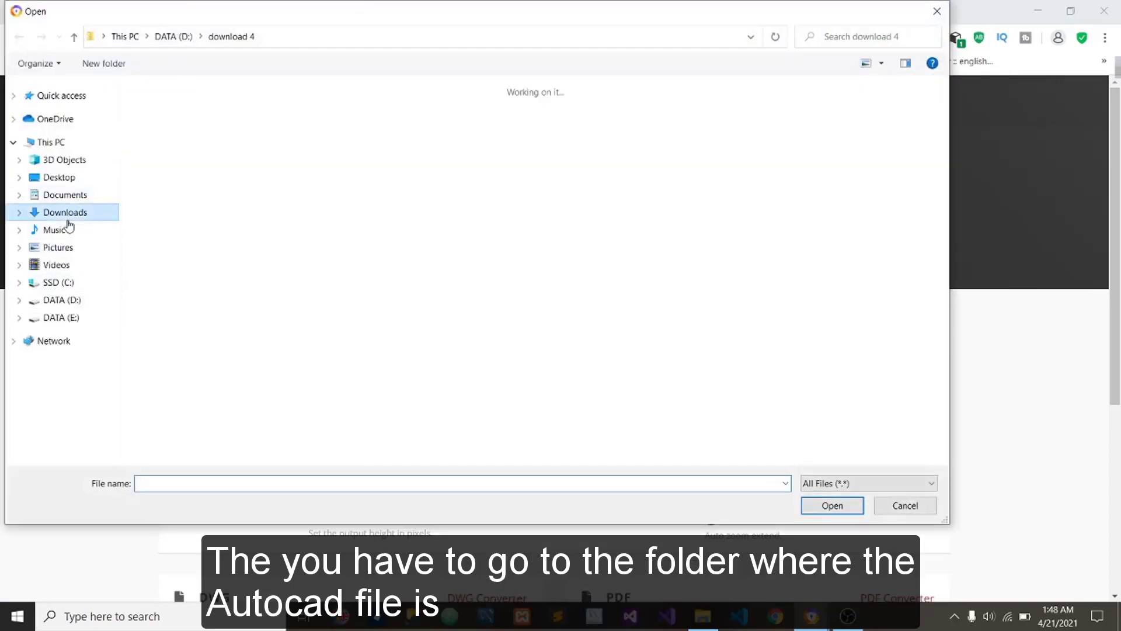
double_click(234, 218)
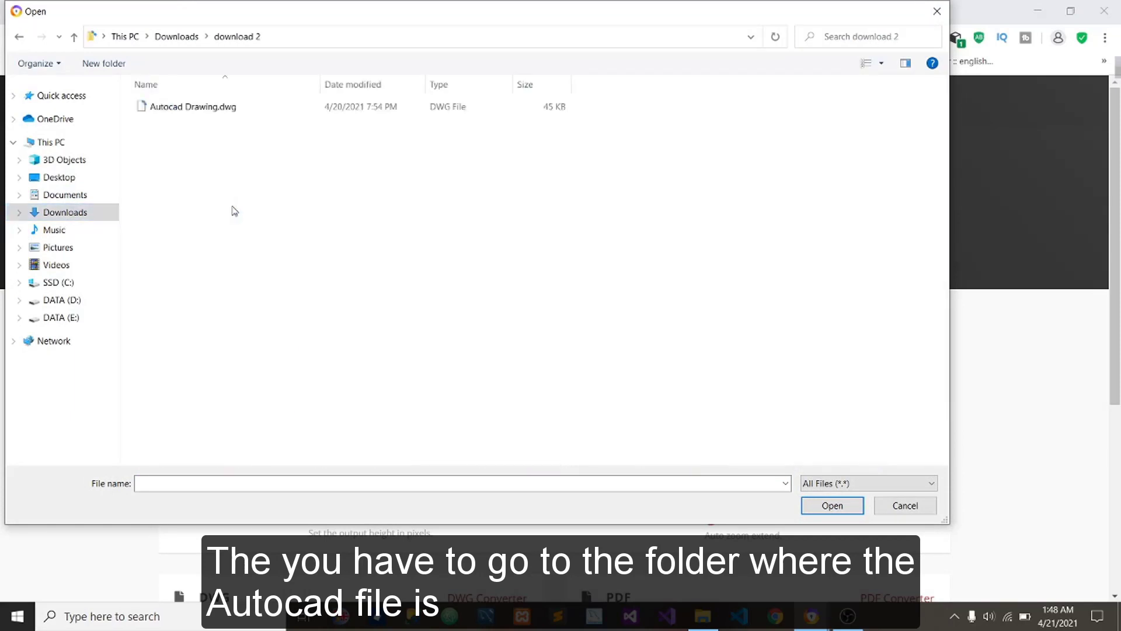
click(220, 108)
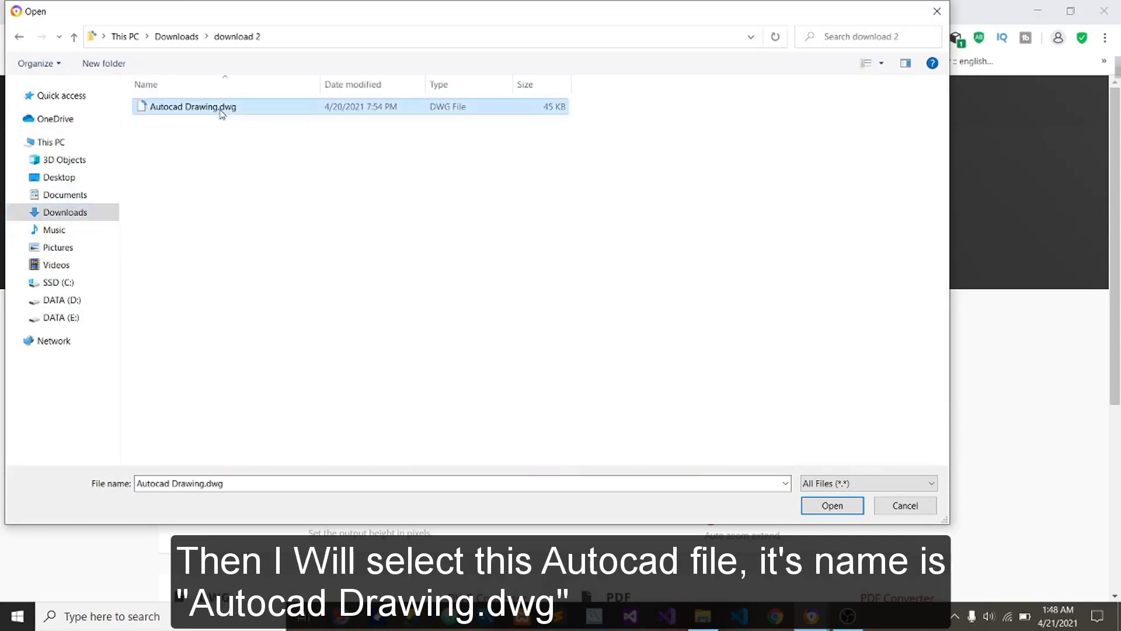
click(829, 505)
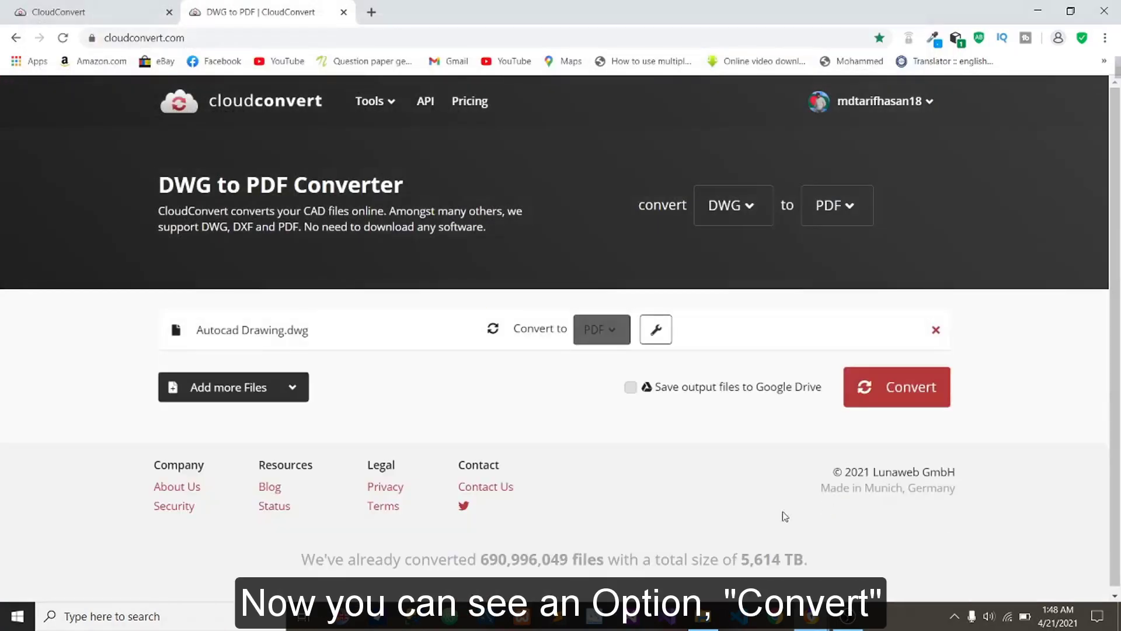
- Convert the drawing, review the preview, and download Autocad Drawing.pdf
click(884, 387)
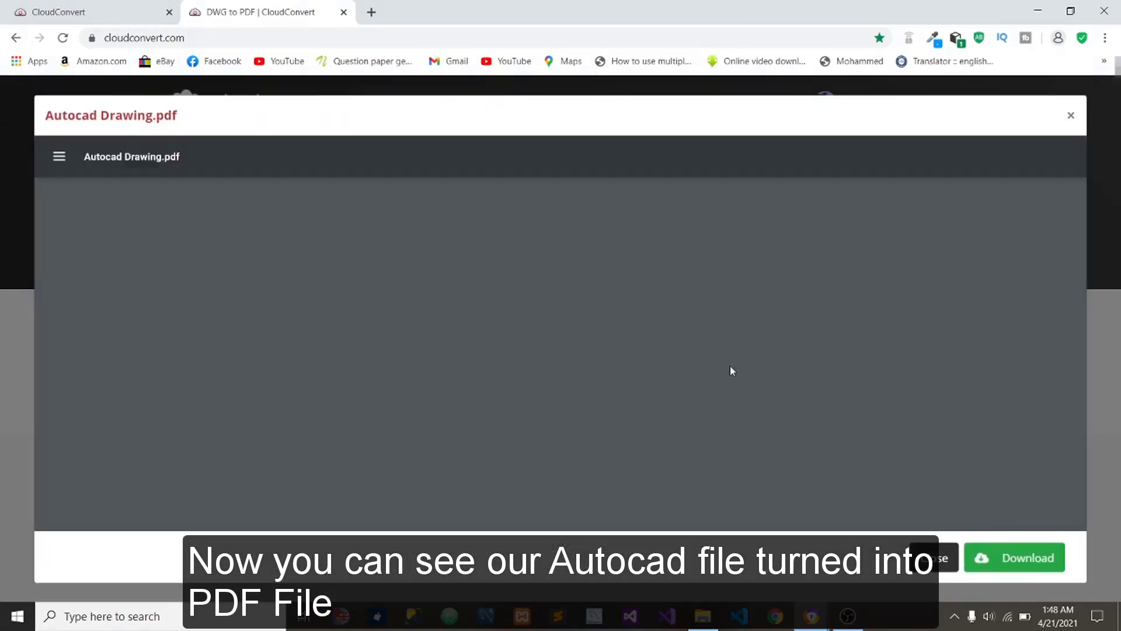
scroll(730, 367, down, 3)
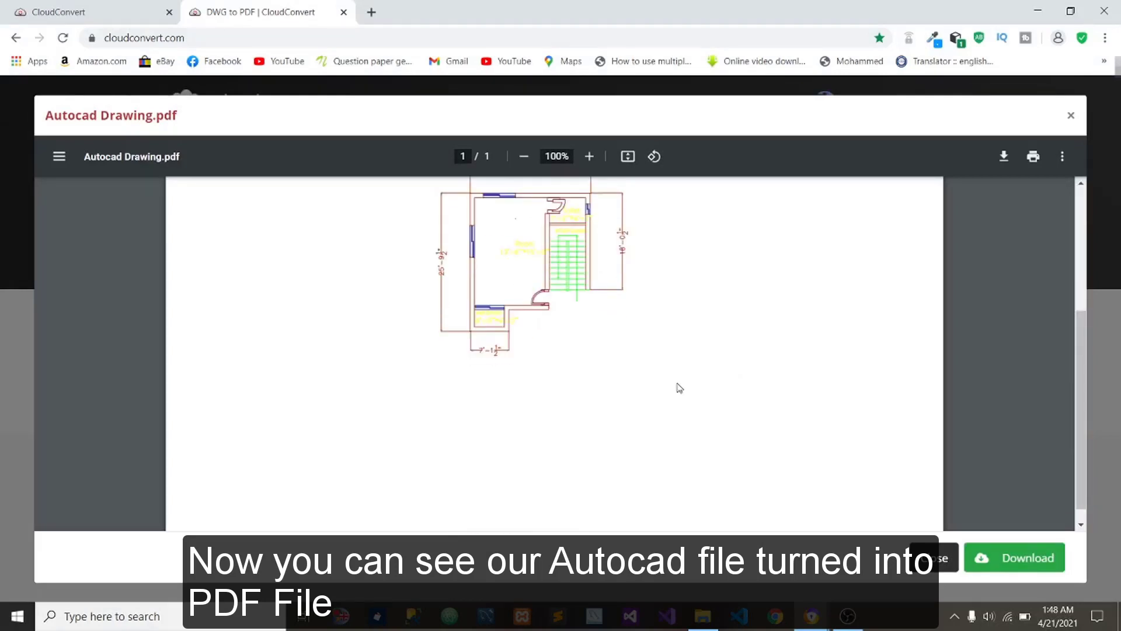
scroll(679, 388, up, 1)
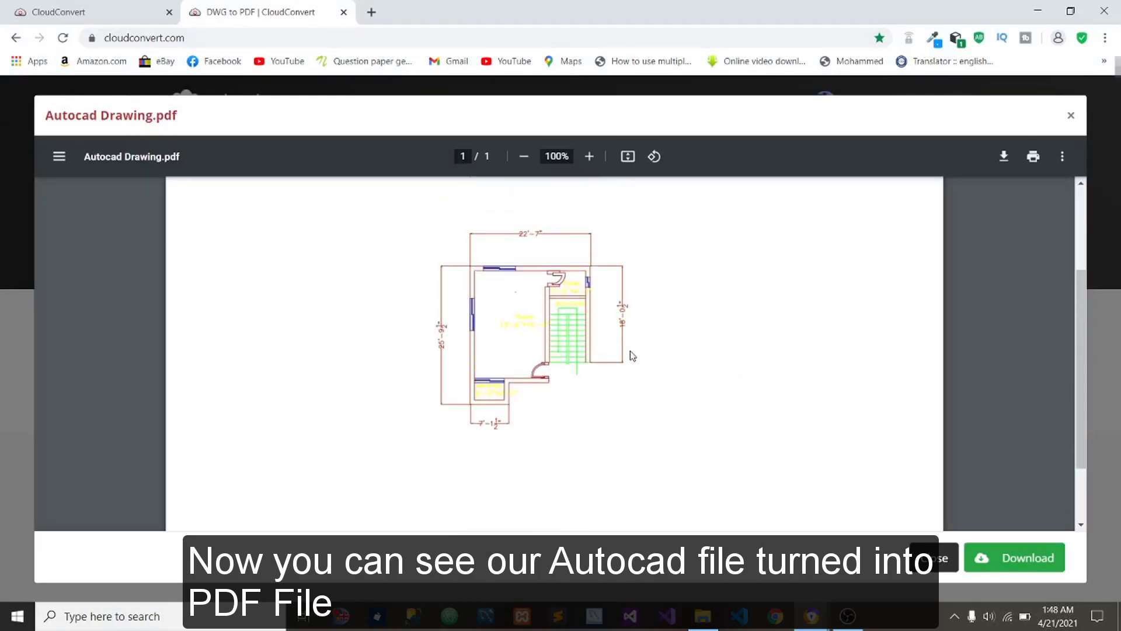
scroll(643, 362, up, 2)
scroll(657, 371, down, 3)
scroll(643, 351, up, 1)
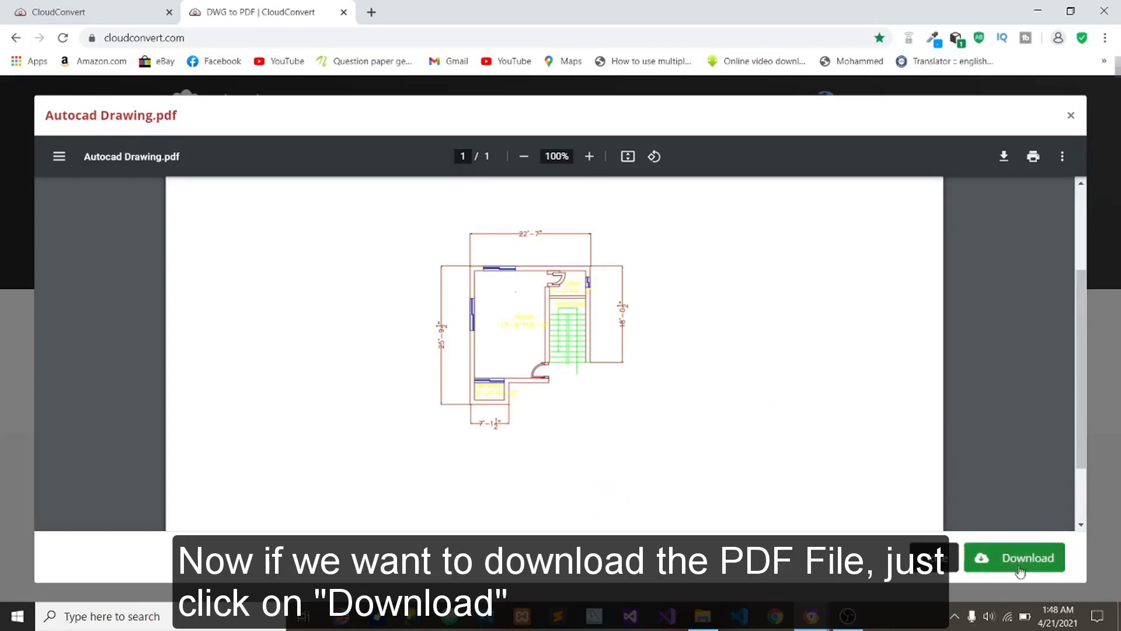
click(1014, 565)
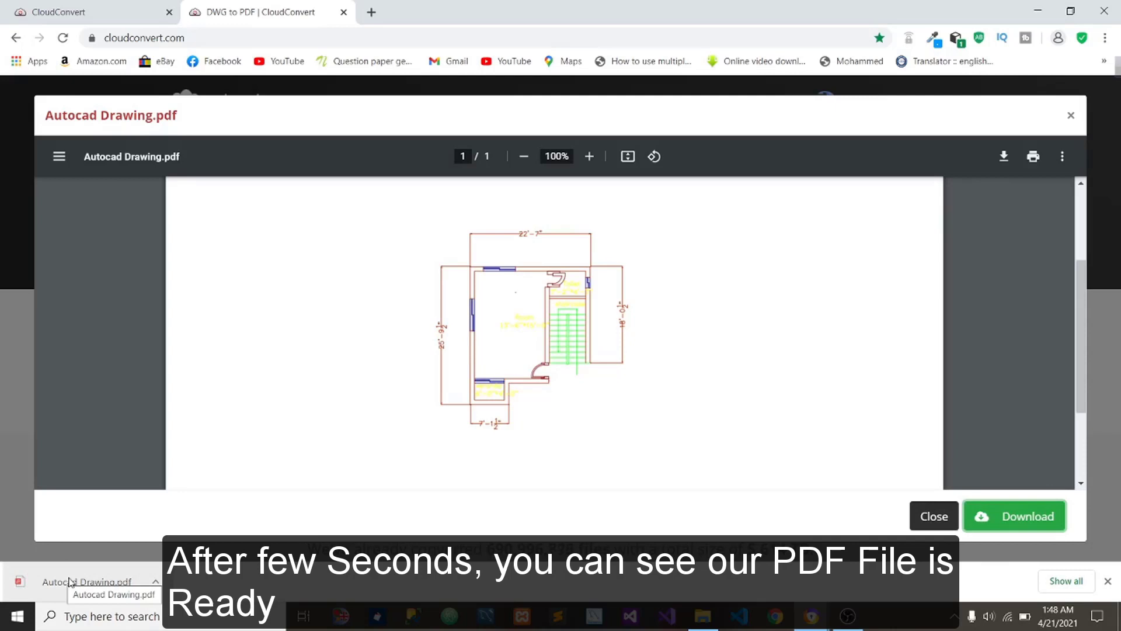
- Open the downloaded Autocad Drawing.pdf in Chrome and scroll through the floor plan
click(69, 582)
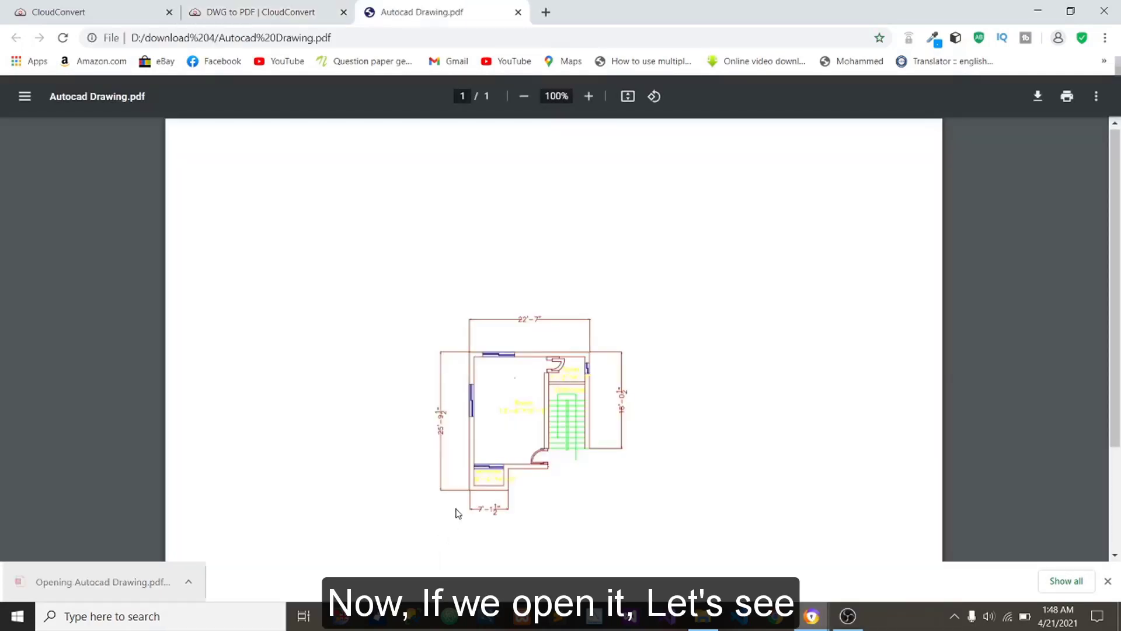
scroll(458, 513, down, 2)
ctrl+scroll(447, 367, up, 1)
scroll(447, 367, up, 2)
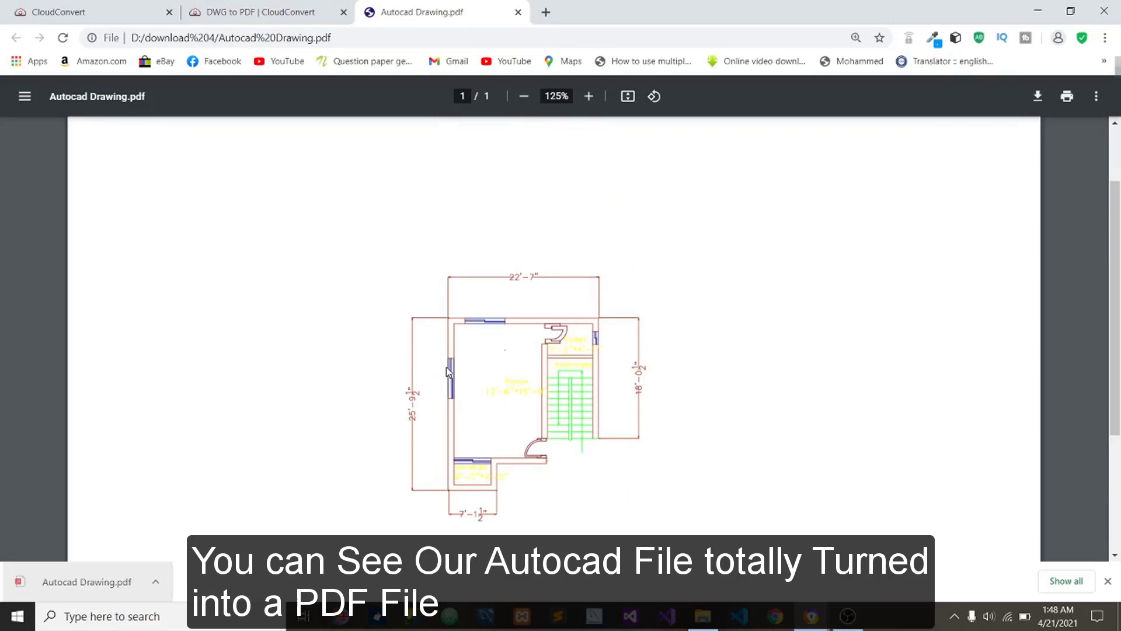
scroll(446, 367, down, 3)
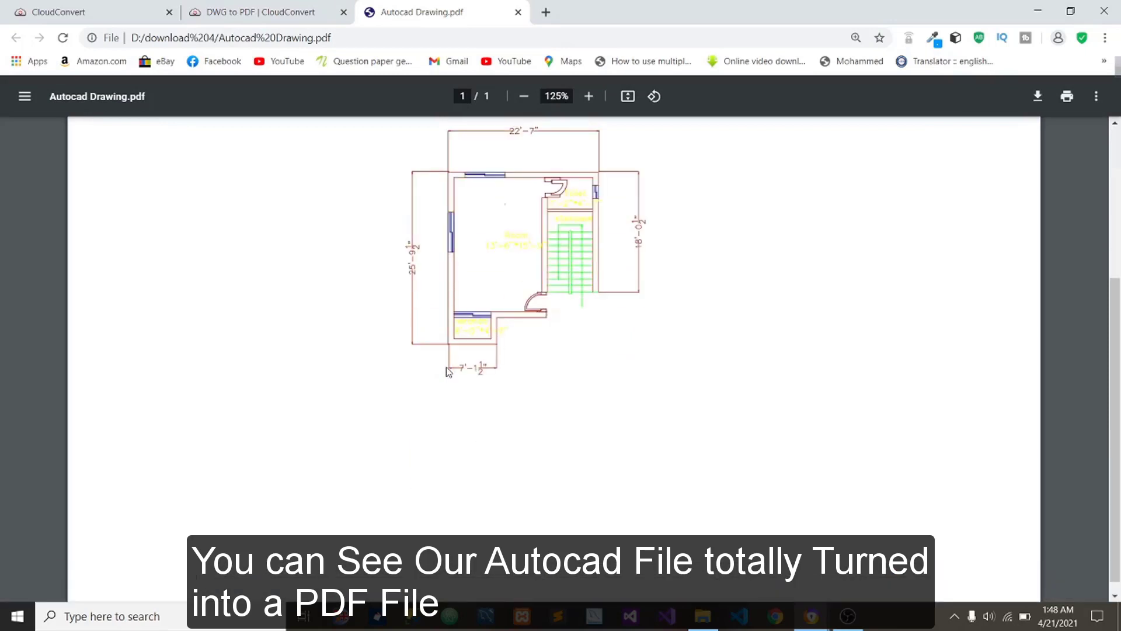
scroll(599, 387, up, 4)
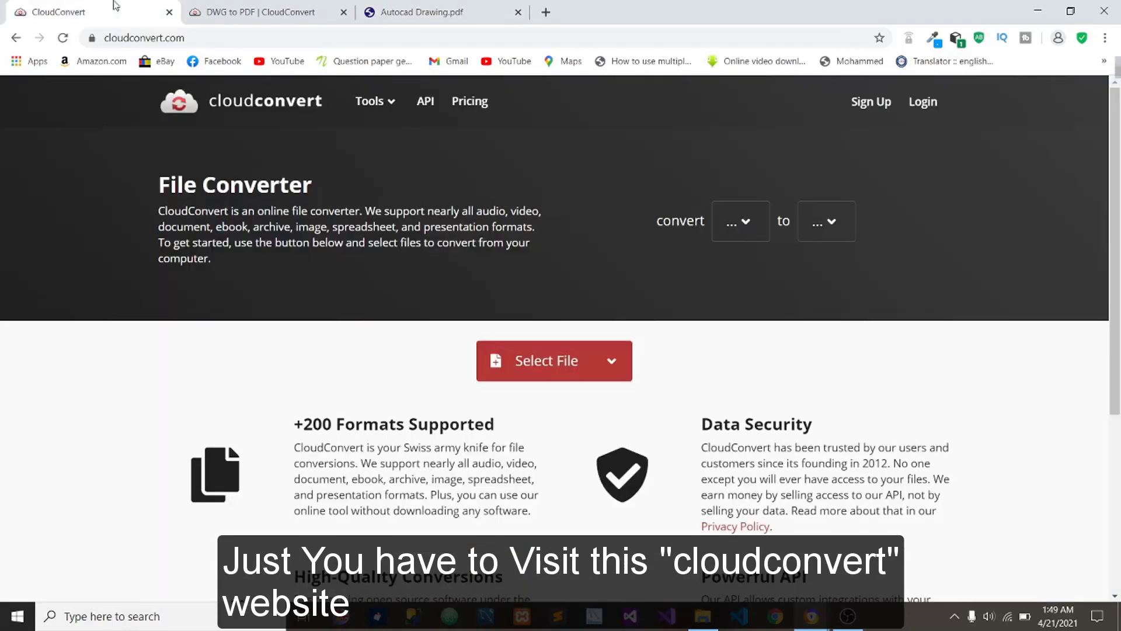
click(117, 10)
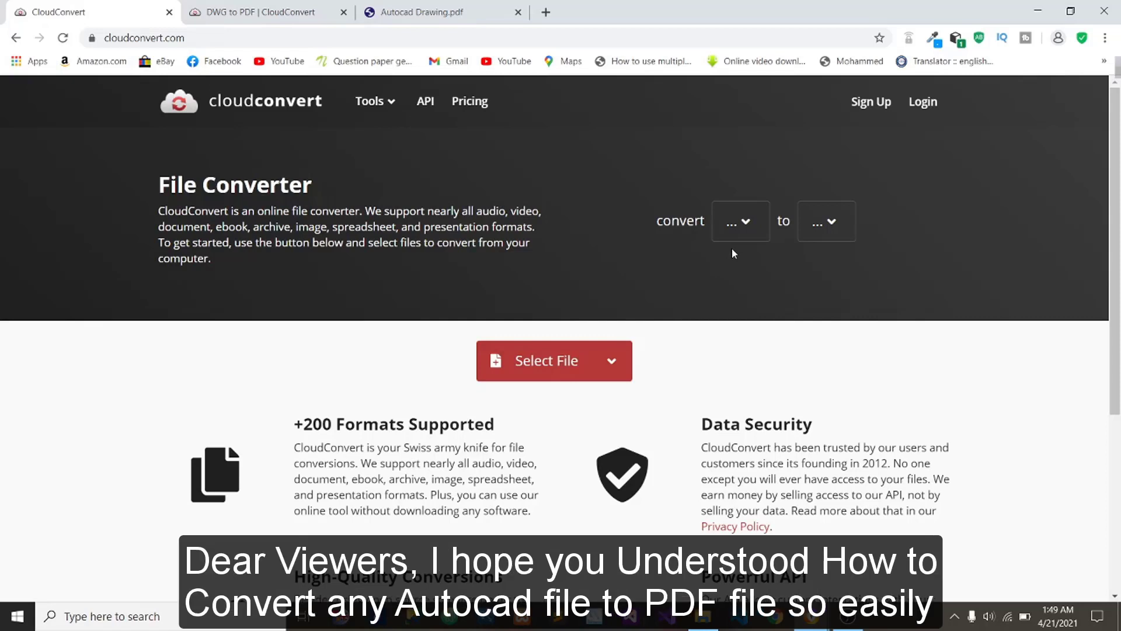
click(379, 8)
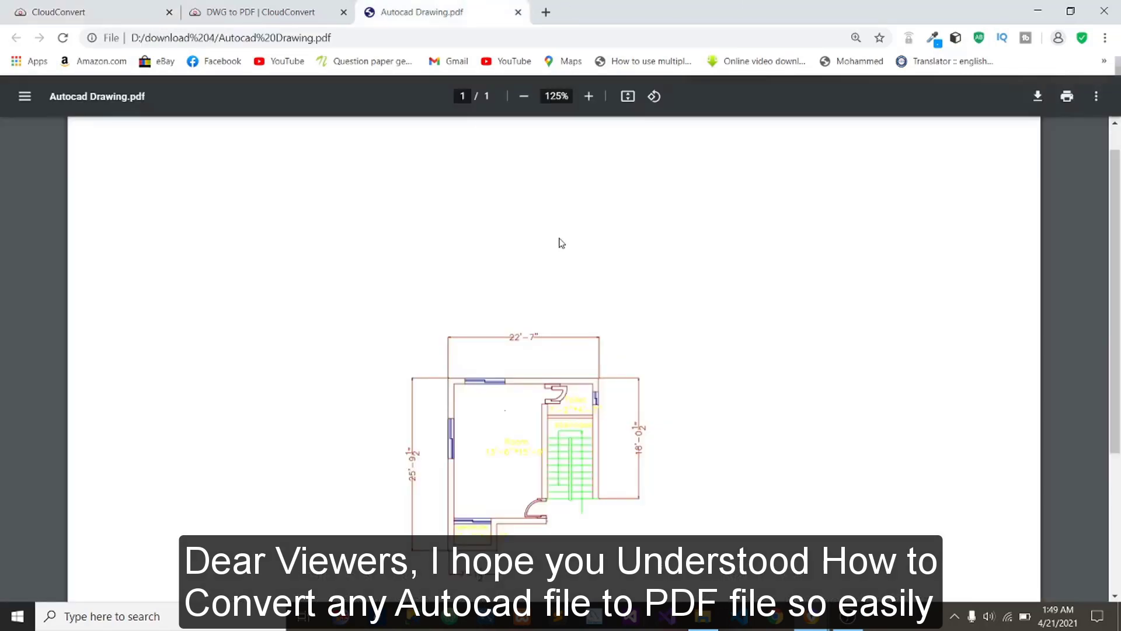